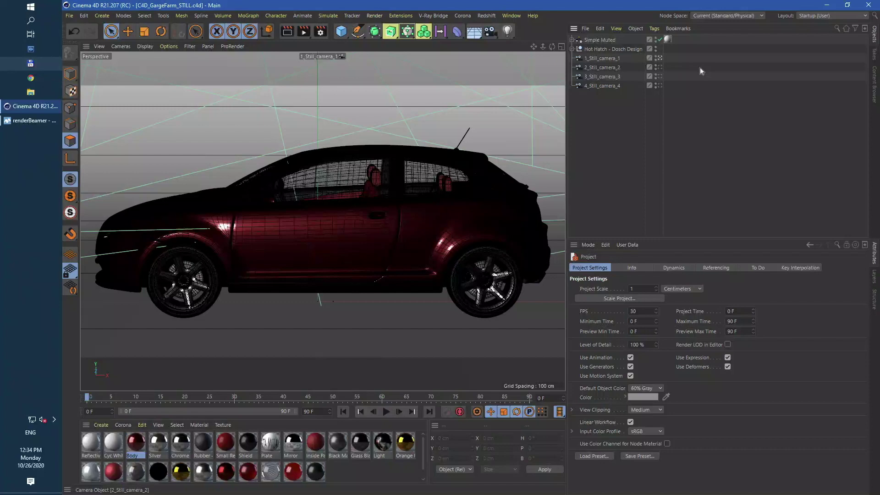
Preview the scene through the second, third and top-down fourth still cameras, then return to the first.
click(660, 67)
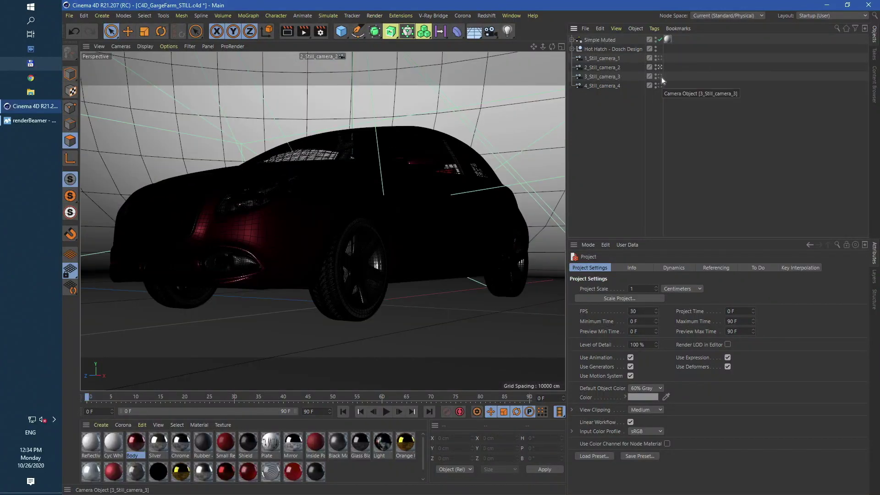
click(661, 77)
click(662, 85)
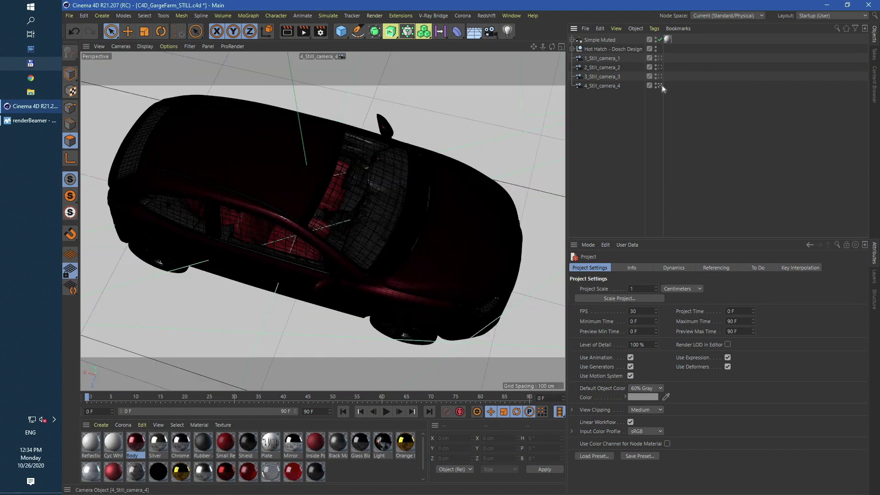
click(659, 58)
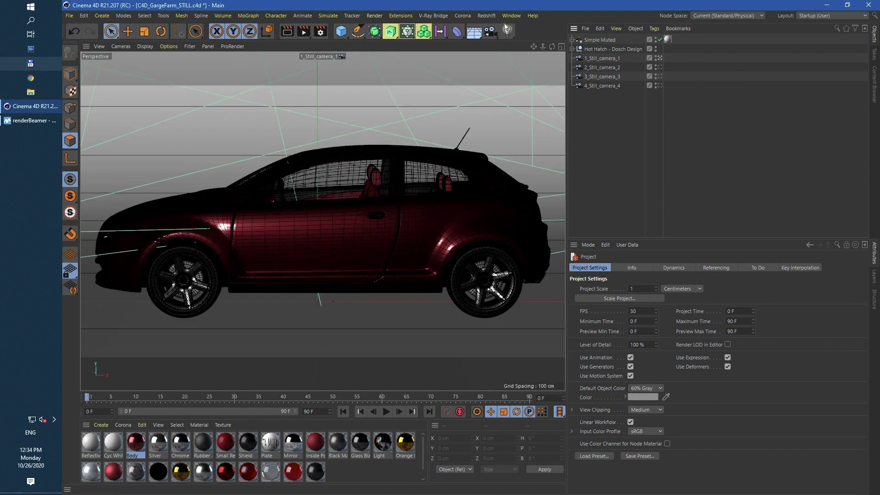
Change the render output width from 1920 to 3840.
click(320, 32)
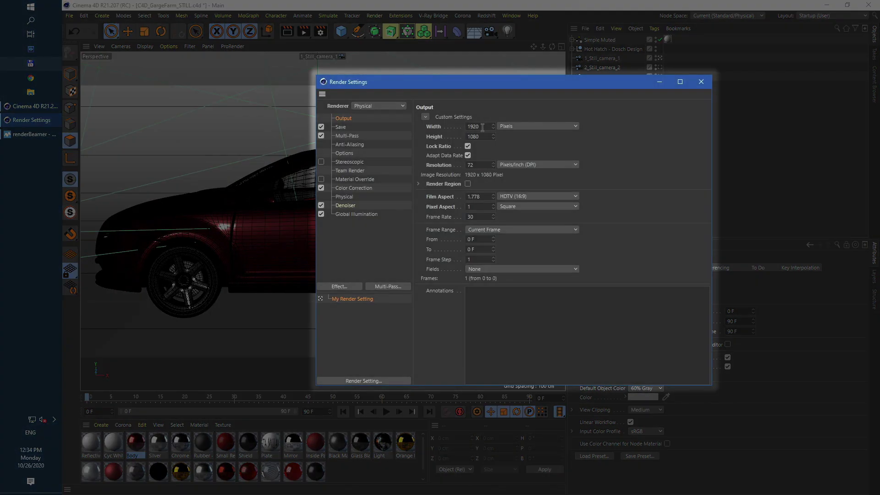
double_click(482, 128)
text(3840)
key(Return)
Show the Save and Multi-Pass settings and bring up the add-layer options.
click(343, 128)
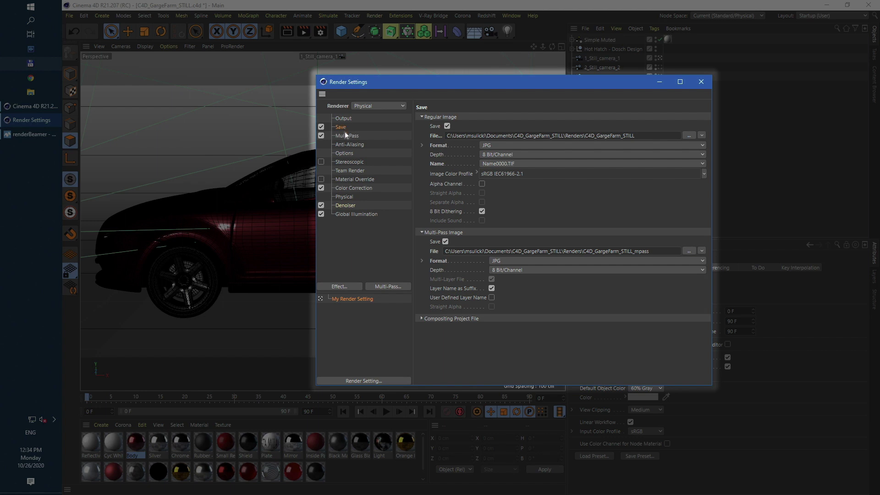
click(345, 136)
right_click(344, 135)
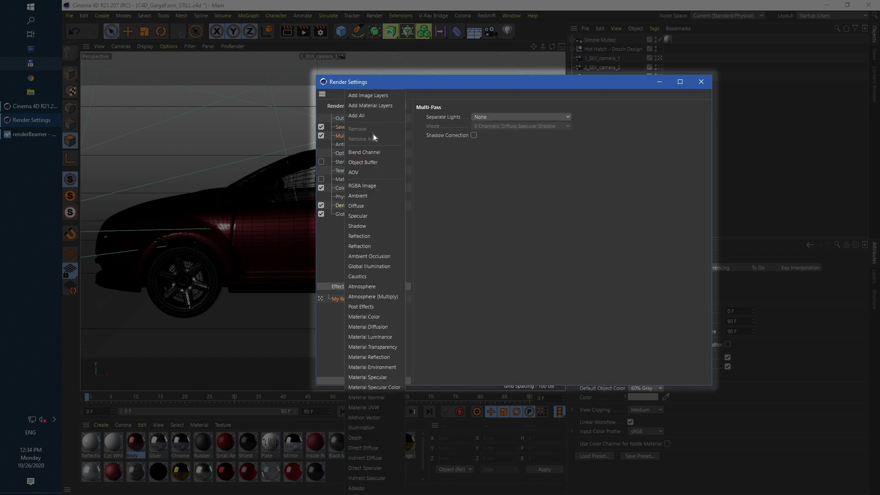
Add all multi-pass layers, then set the Physical sampler's progressive pass count to 20.
click(369, 114)
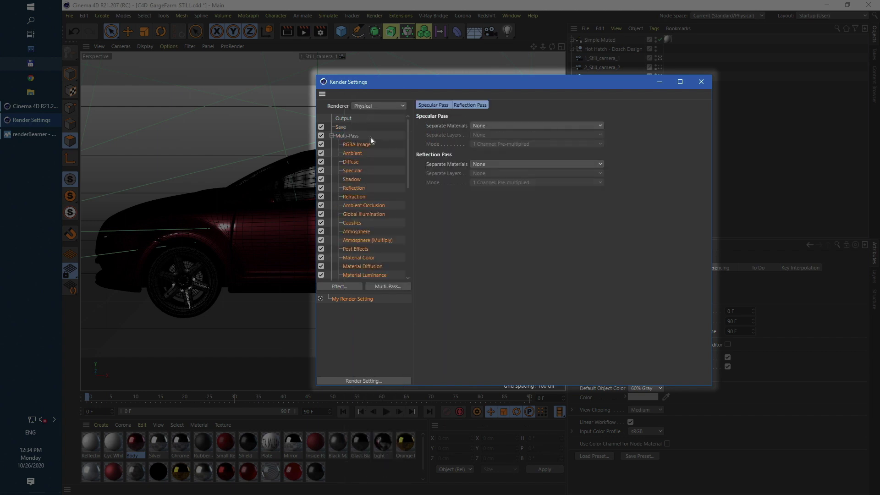
click(331, 136)
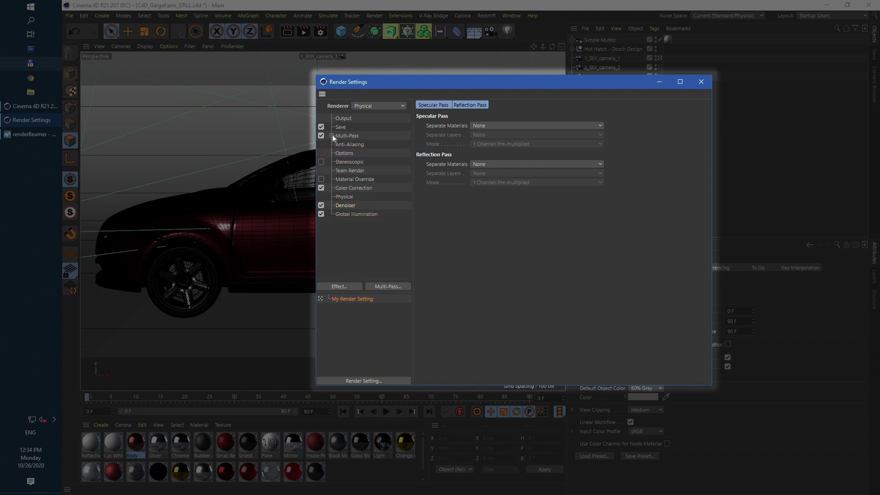
click(346, 198)
click(418, 192)
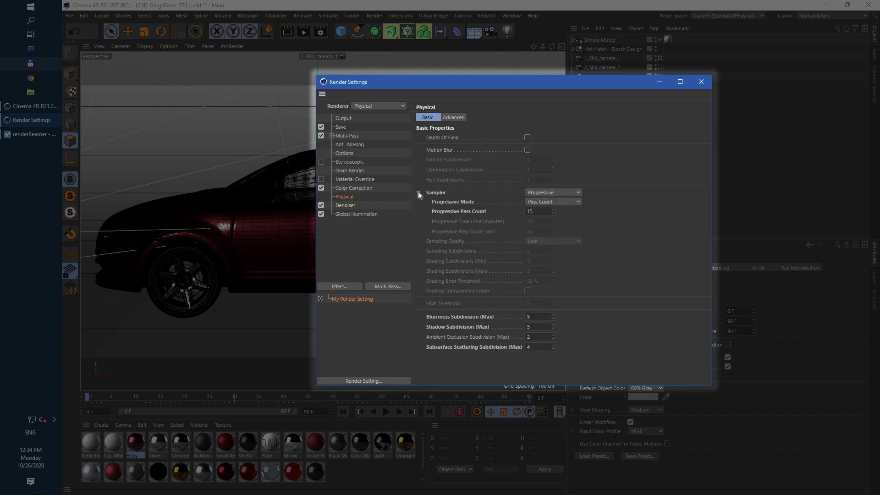
double_click(538, 212)
text(20)
Review the Denoiser and Global Illumination render settings.
click(419, 192)
click(346, 205)
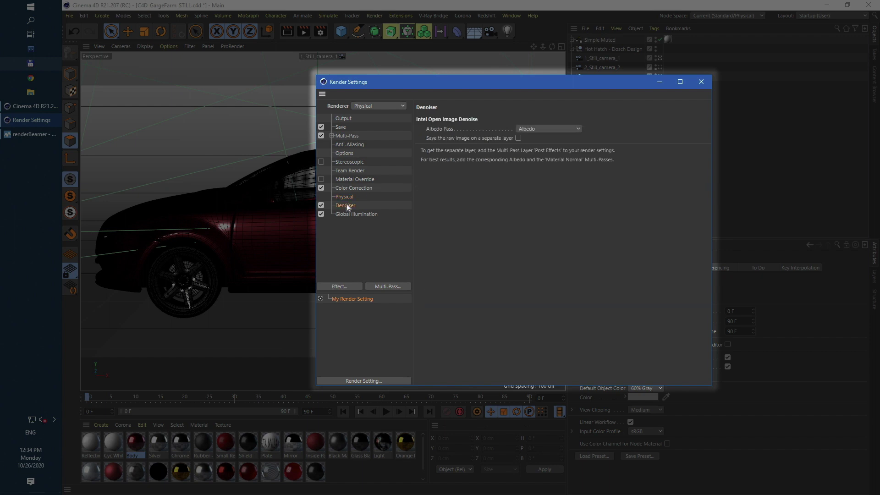
click(347, 214)
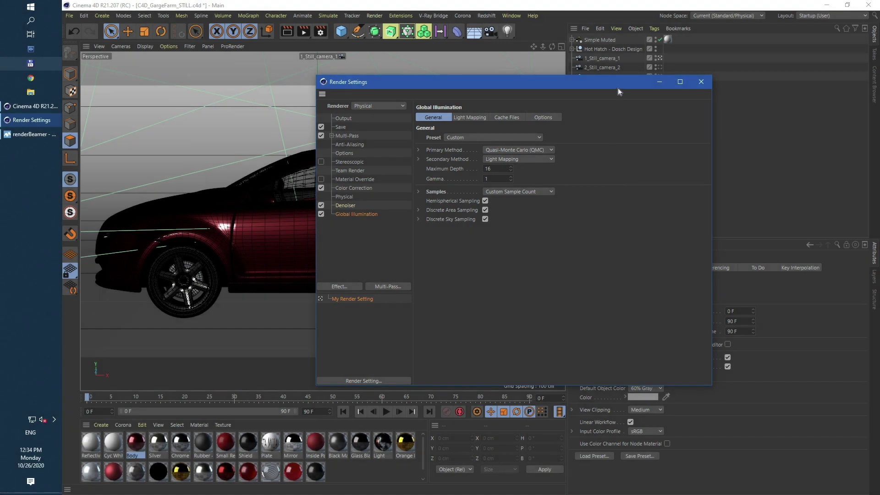
Close Render Settings, save the project, and show the Extensions list.
click(700, 82)
click(69, 15)
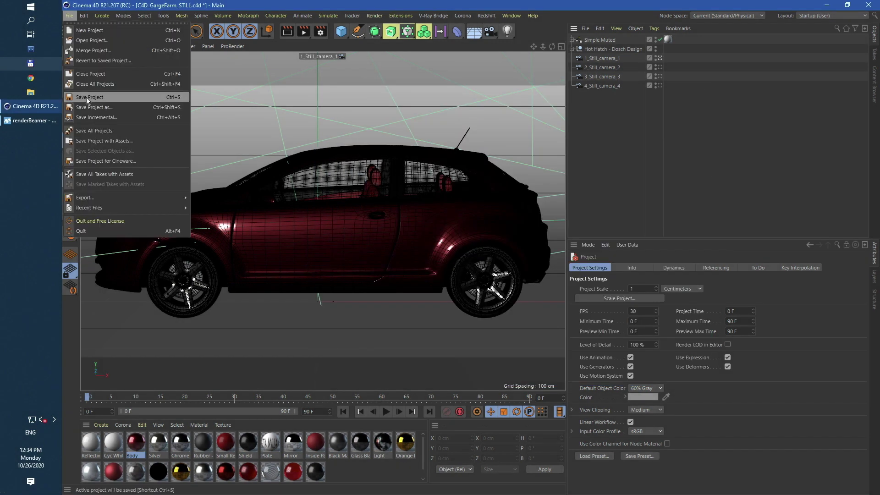
click(138, 97)
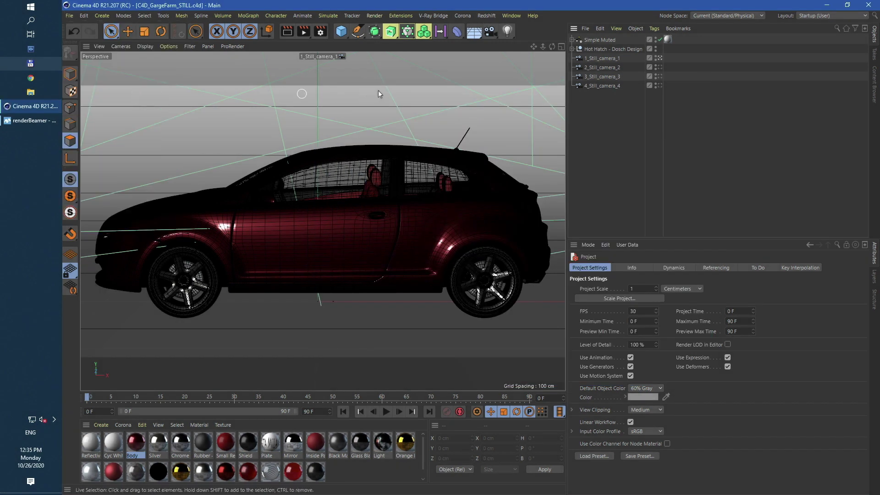
click(401, 16)
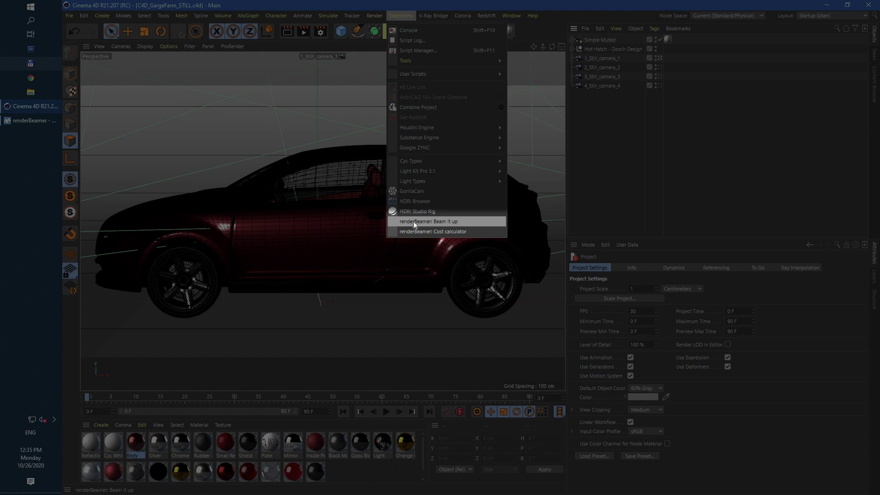
Launch renderBeamer and enable strip mode with 10 horizontal strips.
click(414, 223)
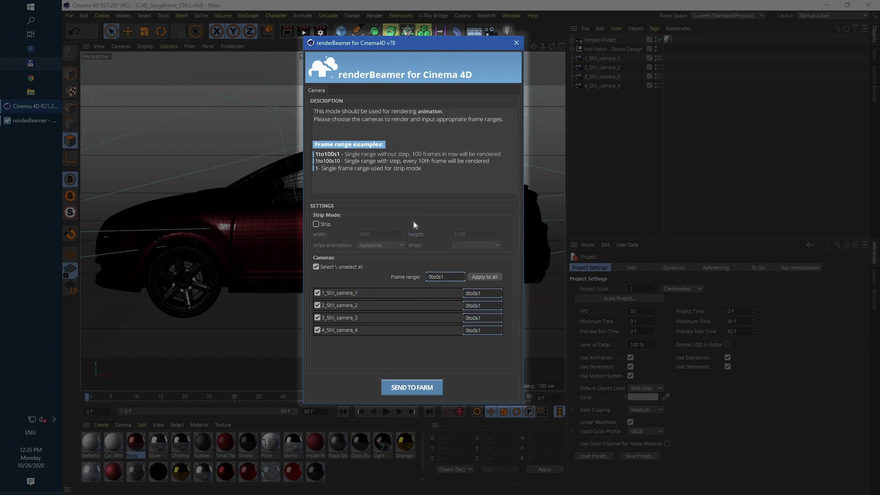
click(326, 224)
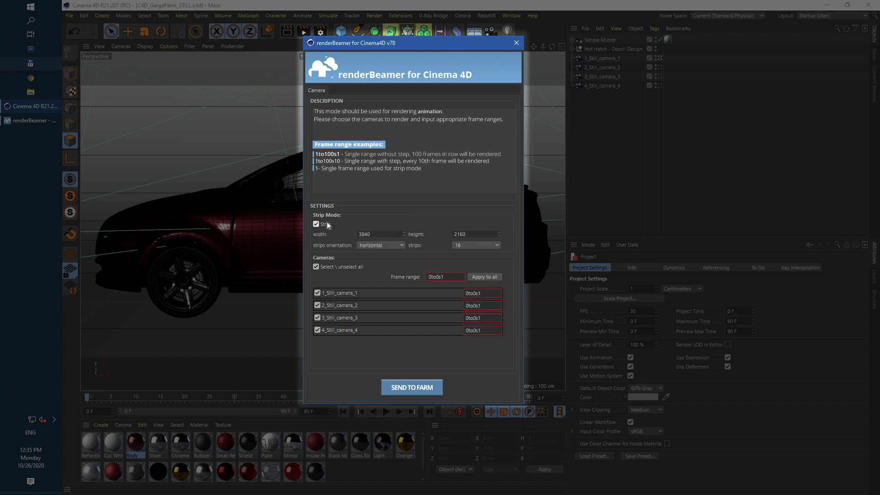
click(398, 246)
click(396, 250)
click(485, 247)
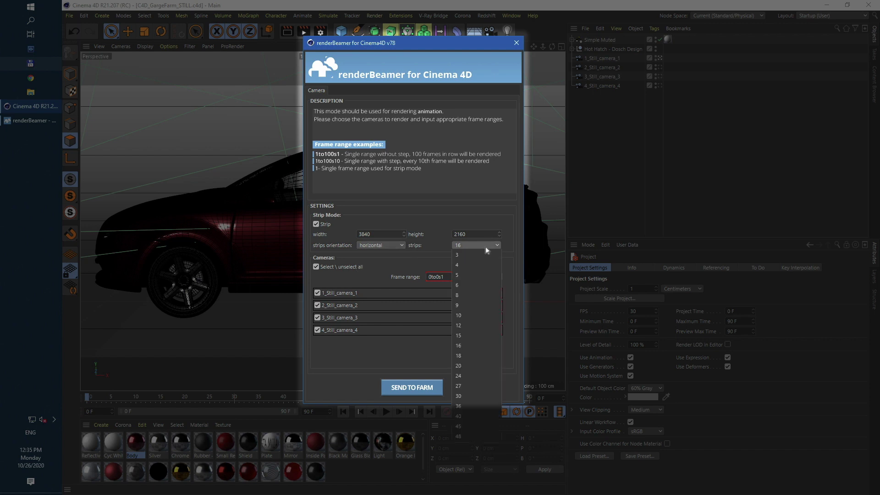
click(477, 314)
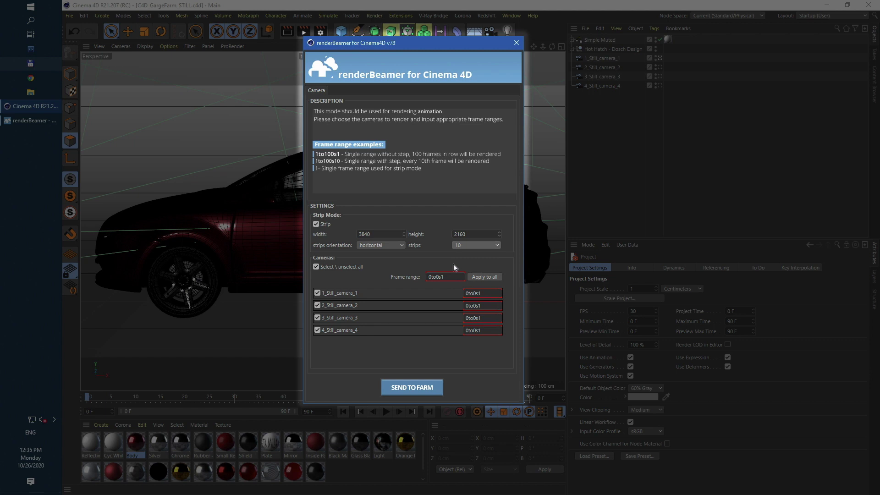
Set frame range 1 and apply it to all four still cameras.
double_click(453, 276)
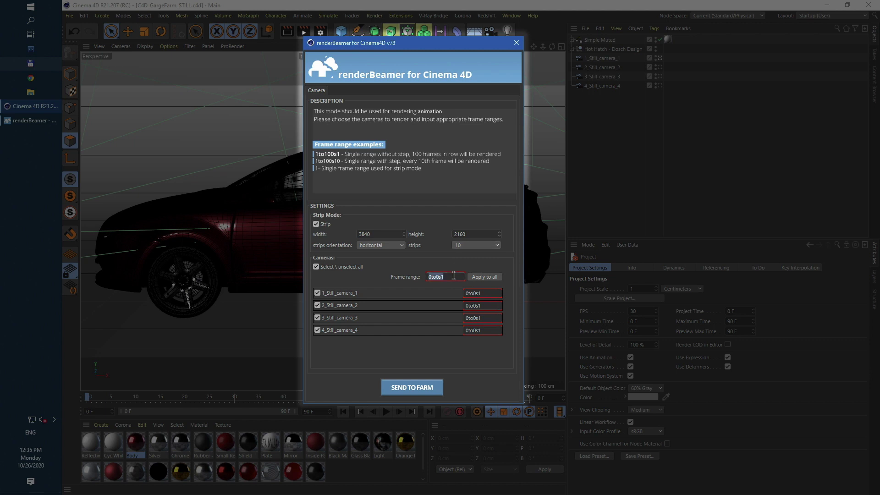
text(1)
click(484, 276)
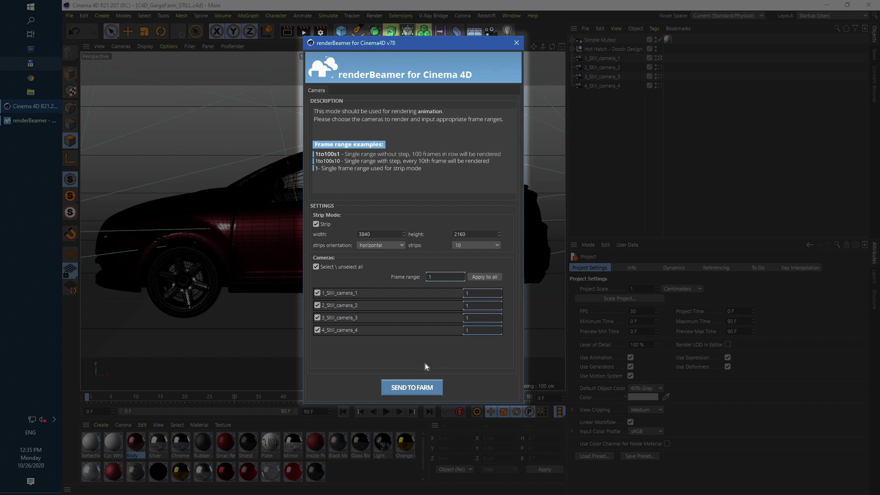
Send the C4D_GargeFarm_STILL project to the render farm for upload.
click(427, 386)
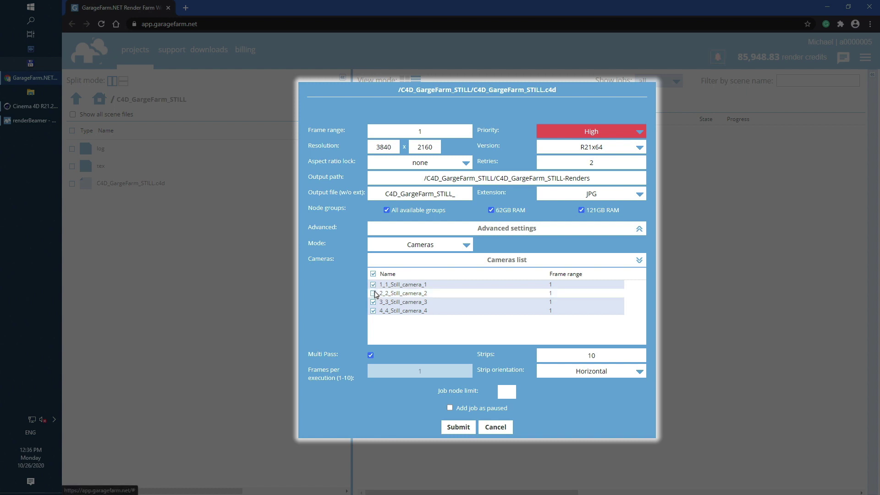
Check camera 2's frame range cell, then submit the four-camera render job.
click(578, 294)
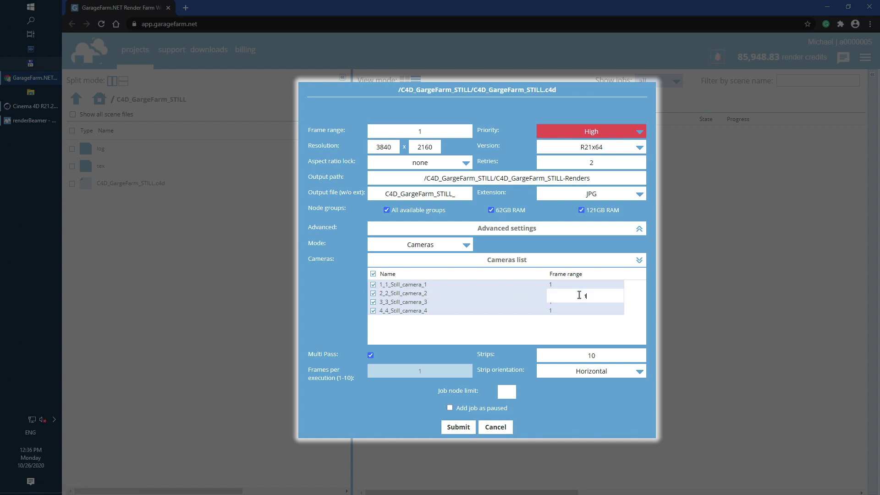
click(444, 333)
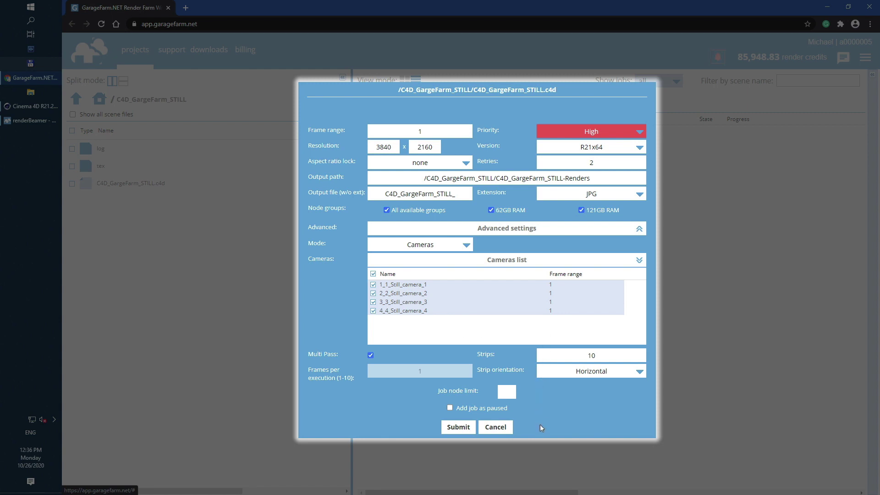
click(458, 427)
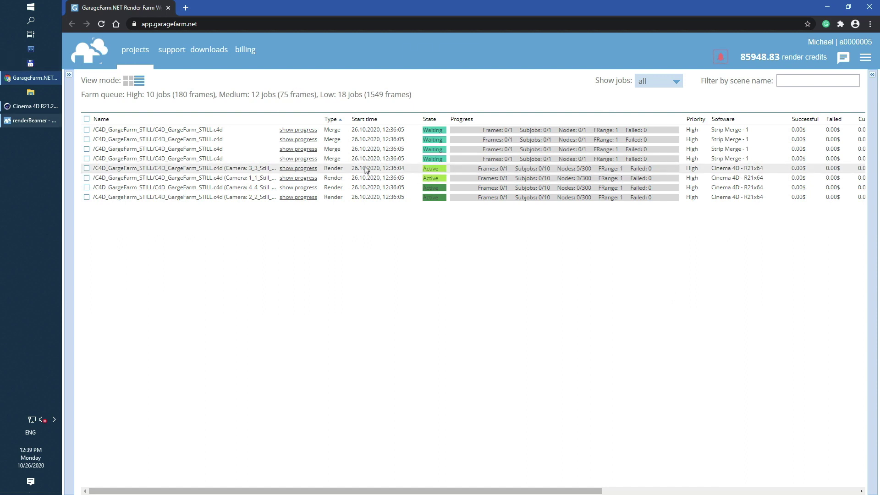
Select the camera 3 render job and view its active frame progress.
click(87, 168)
click(305, 169)
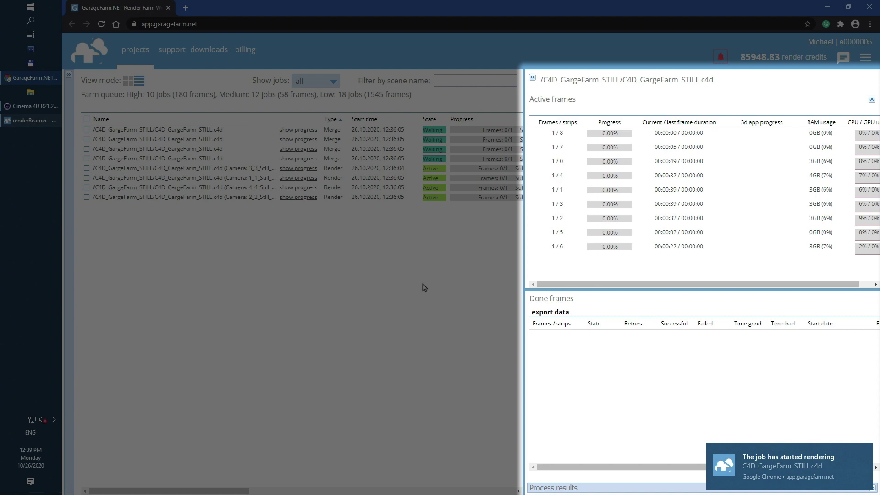
drag(568, 283, 596, 288)
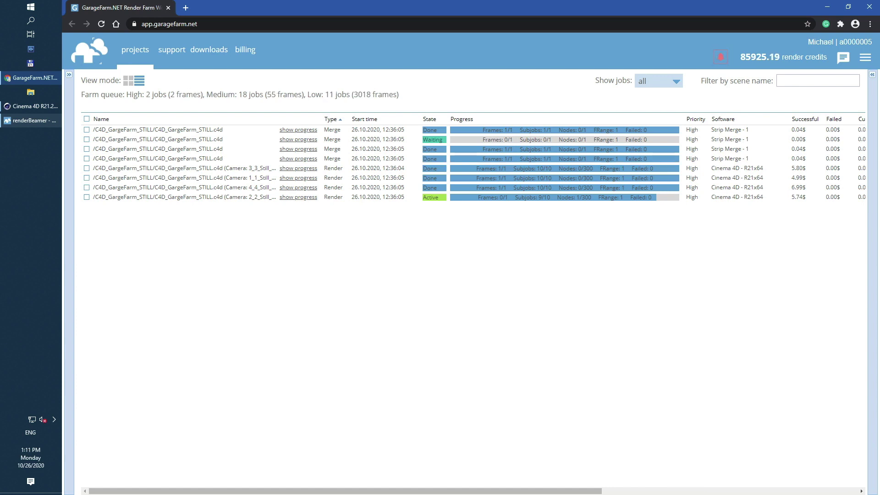
Download all four camera outputs in renderBeamer, then open options for the first output.
click(43, 122)
click(361, 98)
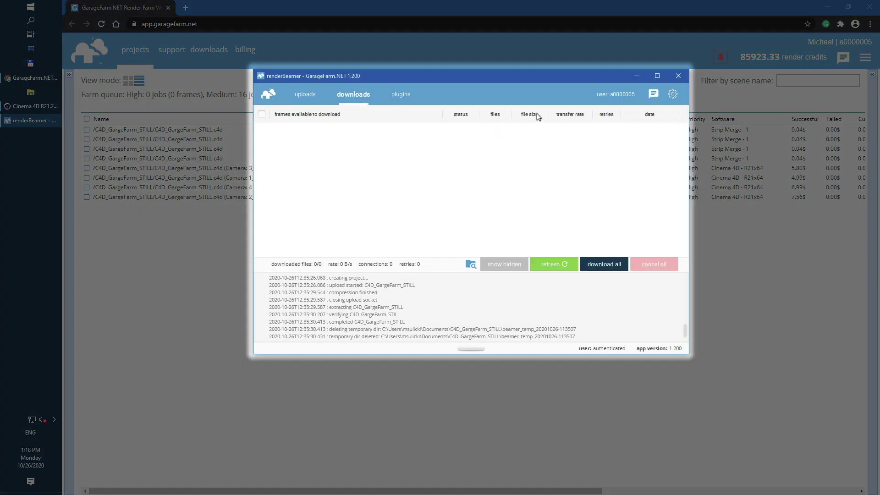
click(610, 264)
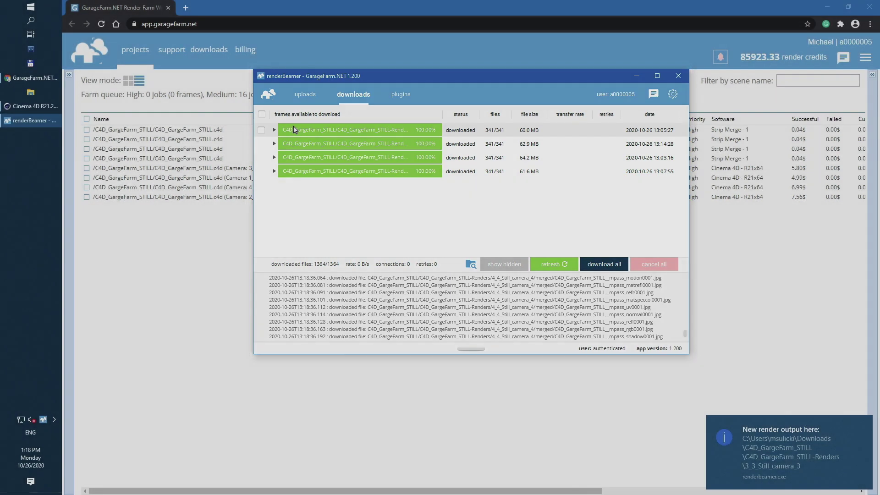
click(294, 129)
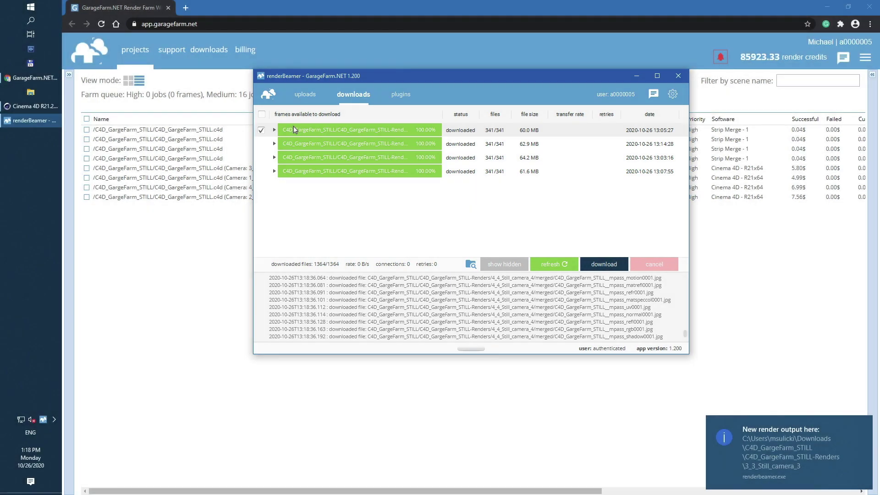
right_click(293, 130)
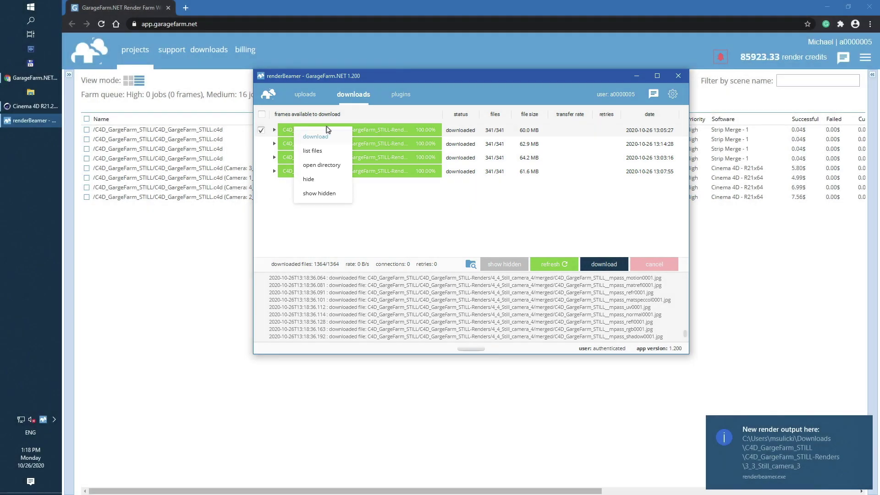
Open camera 4's local output directory and browse its contents.
click(317, 166)
scroll(686, 139, down, 2)
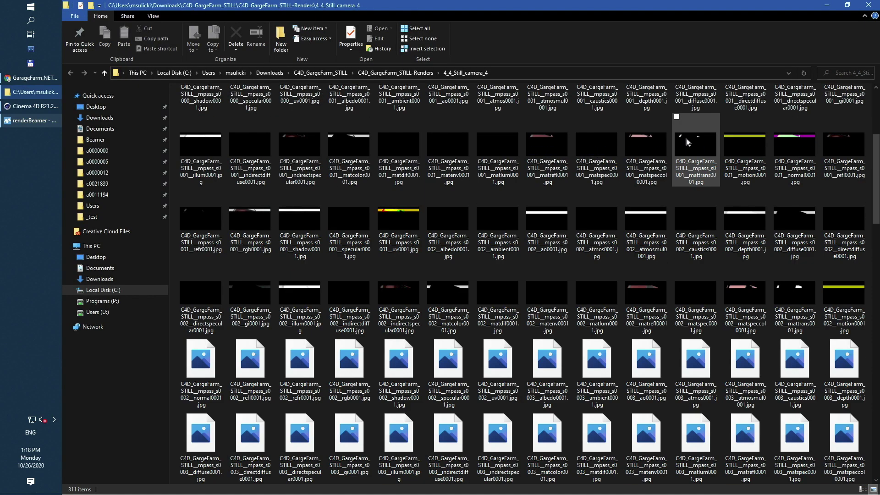
scroll(686, 139, down, 5)
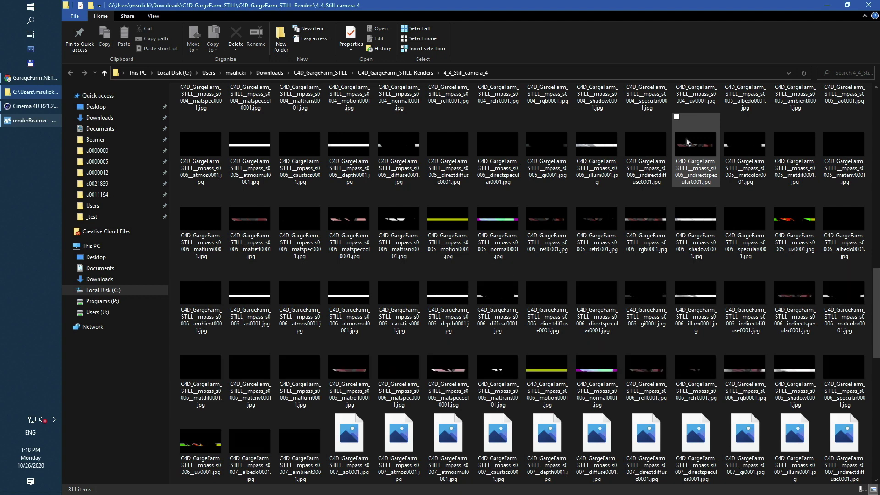
scroll(686, 139, up, 5)
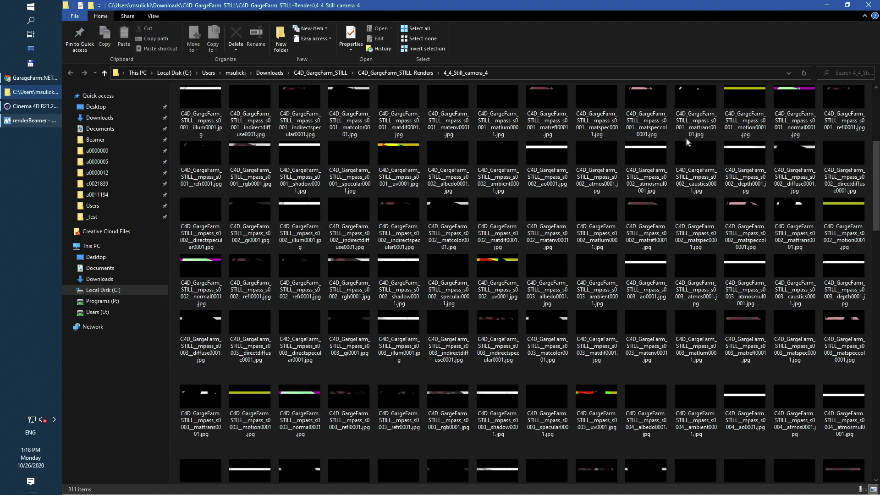
scroll(686, 138, up, 3)
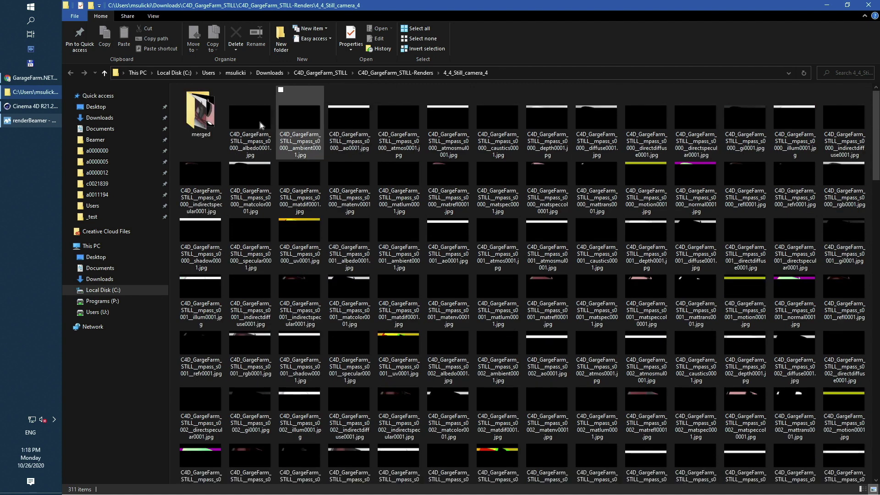
View C4D_GargeFarm_STILL_0001.jpg from the merged folder, then return to the Renders folder.
double_click(196, 121)
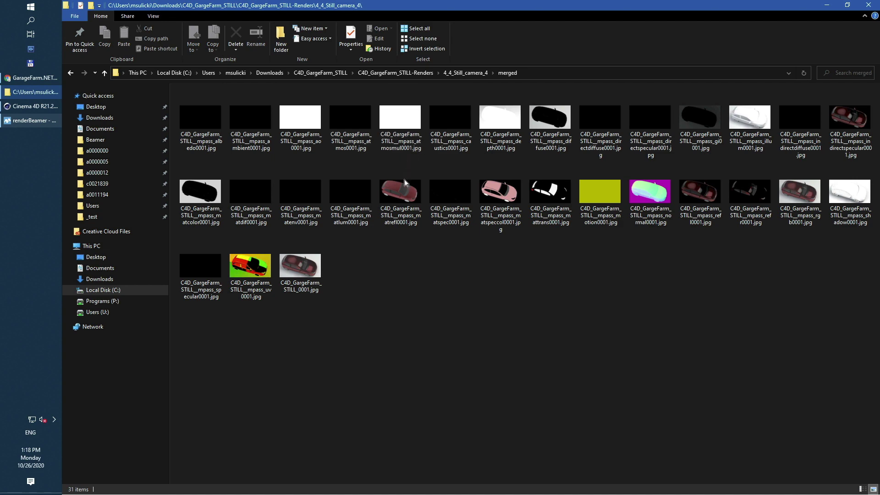
click(301, 259)
double_click(302, 260)
click(60, 91)
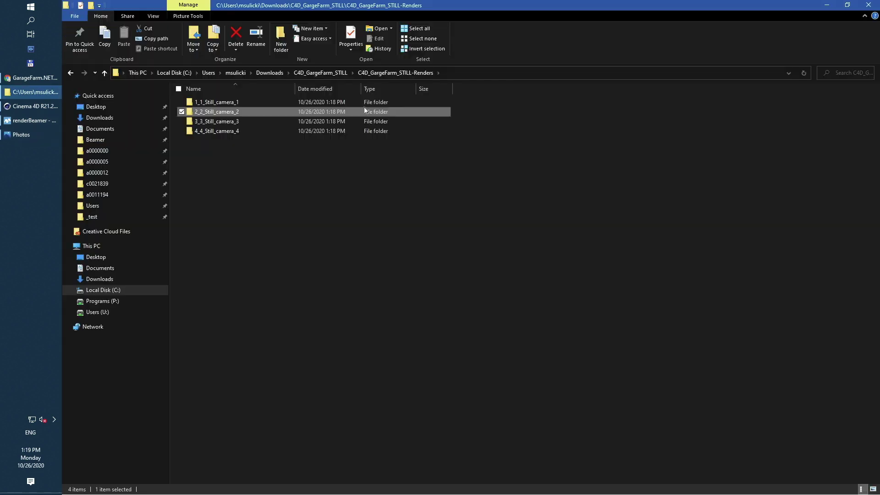